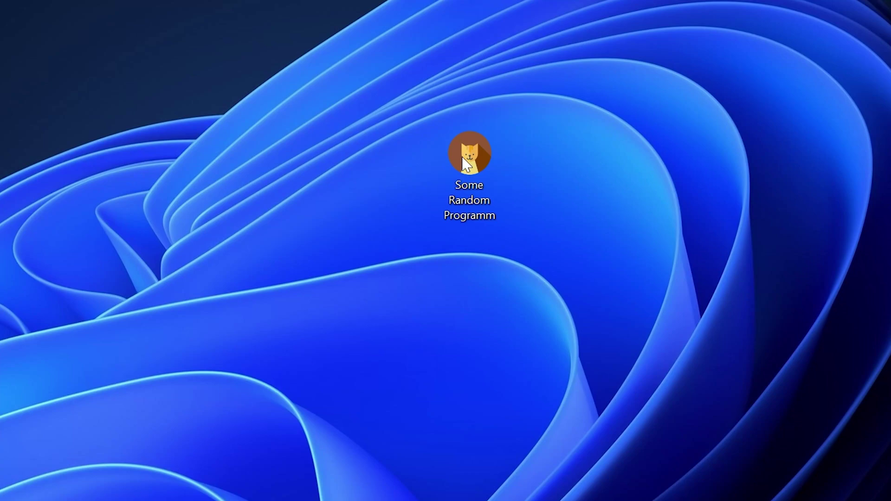
Launch Some Random Programm from the desktop to bring up the missing binkw64.dll error
{"action": "double_click", "coordinate": [480, 151]}
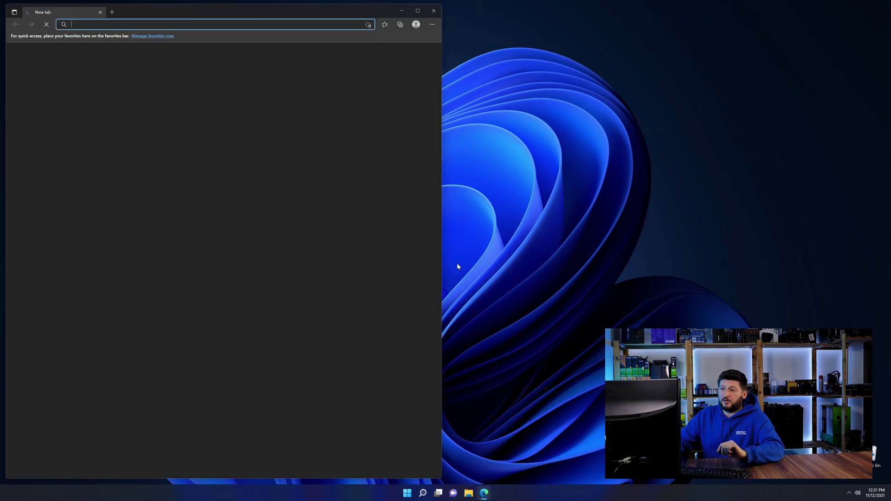
Load the sts-tutorial.com binkw64 page and download the 64-bit binkw64.dll archive
{"action": "type", "text": "https://www.sts-tutorial.com/download/binkw64"}
{"action": "key", "text": "Return"}
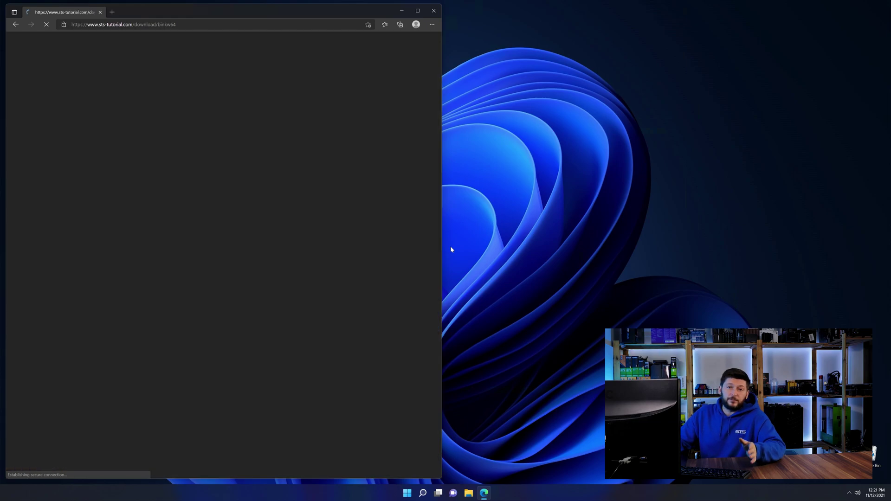
{"action": "scroll", "coordinate": [223, 255], "scroll_direction": "down", "scroll_amount": 4}
{"action": "scroll", "coordinate": [120, 144], "scroll_direction": "down", "scroll_amount": 15}
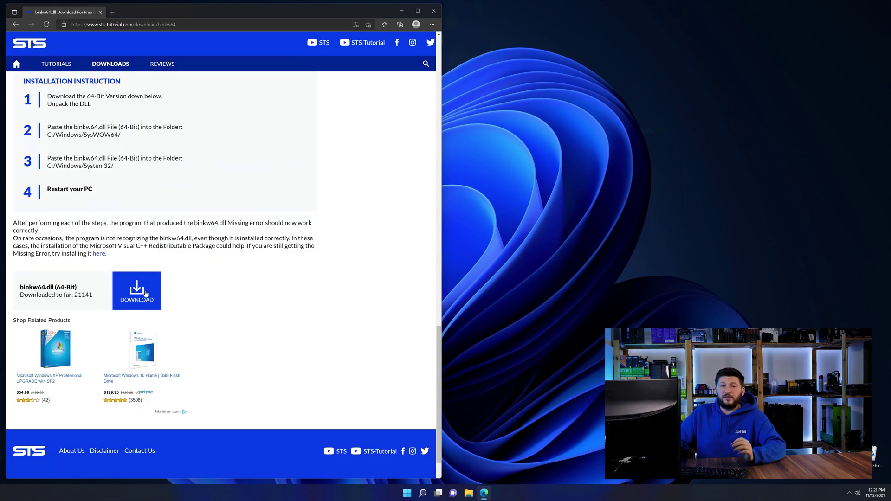
{"action": "left_click", "coordinate": [145, 290]}
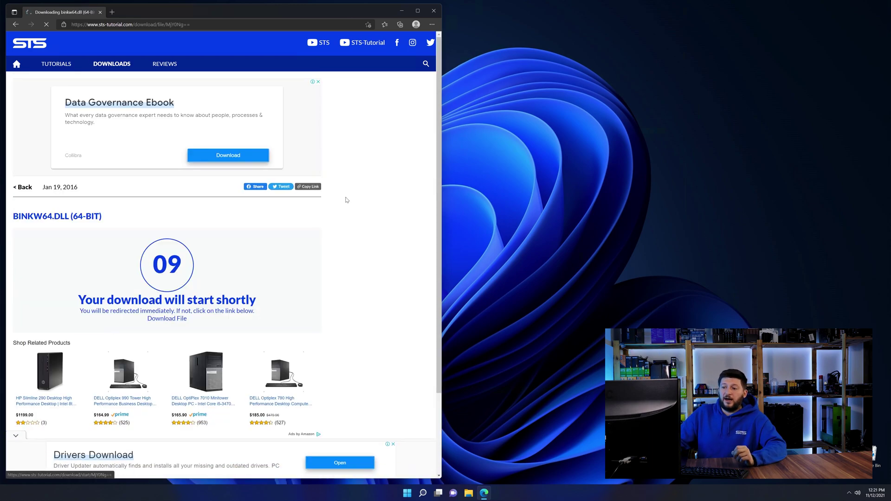
{"action": "left_click", "coordinate": [325, 49]}
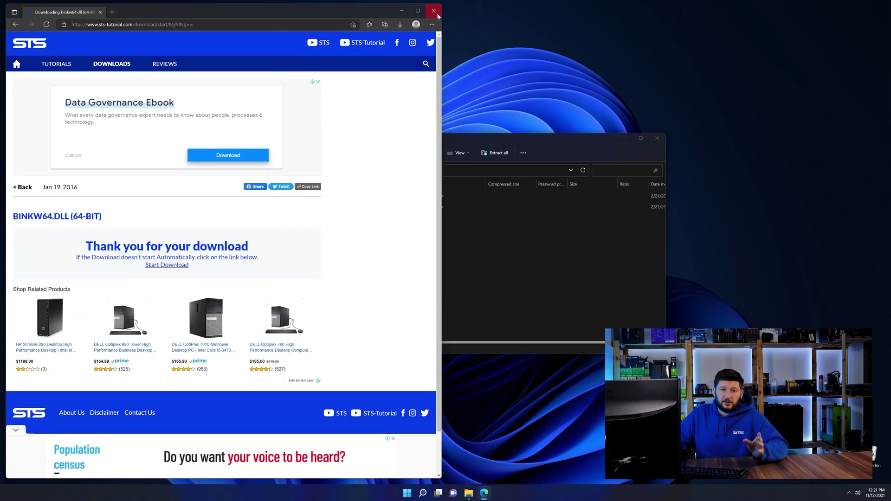
{"action": "left_click", "coordinate": [434, 10]}
Open the binkw64 (64-Bit) folder, with a second Explorer window below it
{"action": "left_click_drag", "start_coordinate": [450, 139], "coordinate": [443, 15]}
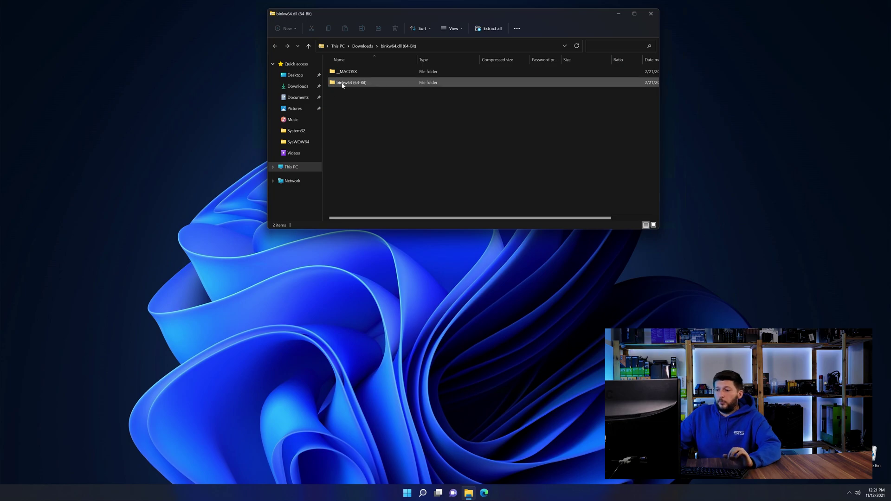
{"action": "left_click", "coordinate": [370, 85]}
{"action": "double_click", "coordinate": [370, 85]}
{"action": "middle_click", "coordinate": [468, 493]}
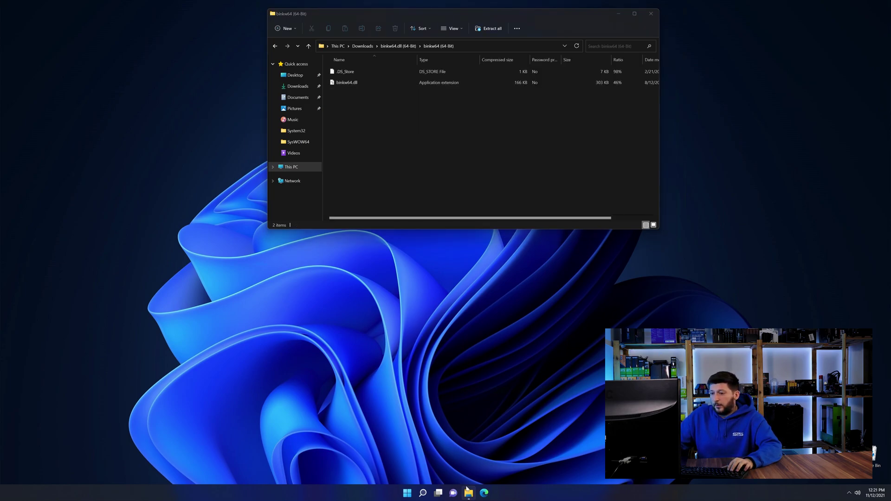
{"action": "left_click_drag", "start_coordinate": [457, 24], "coordinate": [448, 130]}
Browse the second window to C:\Windows and locate the System32 and SysWOW64 folders
{"action": "left_click", "coordinate": [293, 285]}
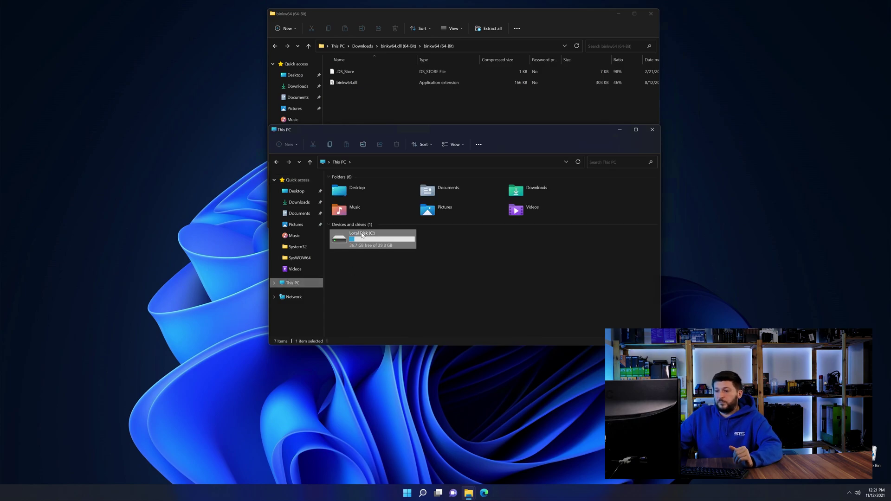
{"action": "double_click", "coordinate": [349, 241]}
{"action": "double_click", "coordinate": [346, 265]}
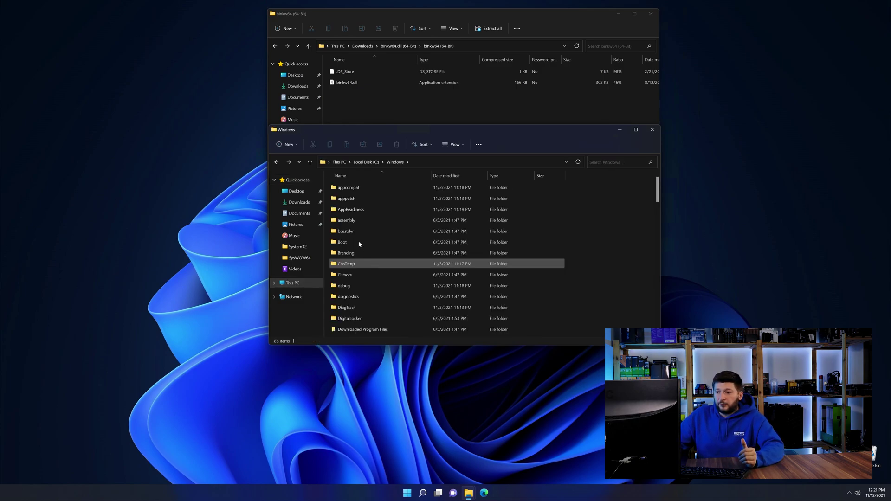
{"action": "scroll", "coordinate": [353, 229], "scroll_direction": "down", "scroll_amount": 10}
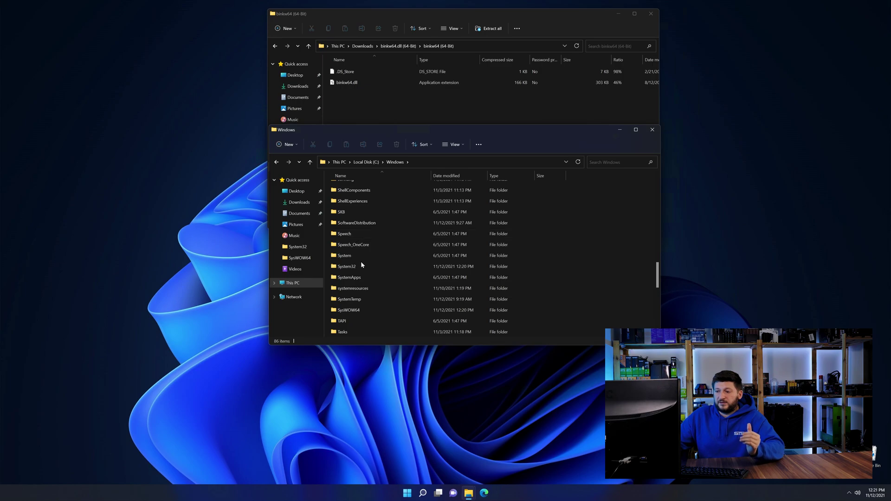
{"action": "scroll", "coordinate": [361, 261], "scroll_direction": "down", "scroll_amount": 8}
{"action": "left_click", "coordinate": [352, 201]}
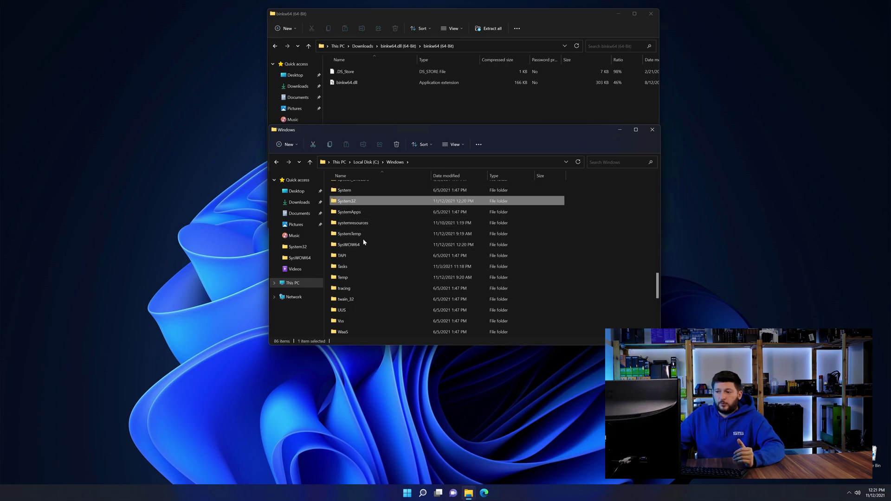
{"action": "left_click", "coordinate": [358, 245]}
{"action": "left_click", "coordinate": [360, 201]}
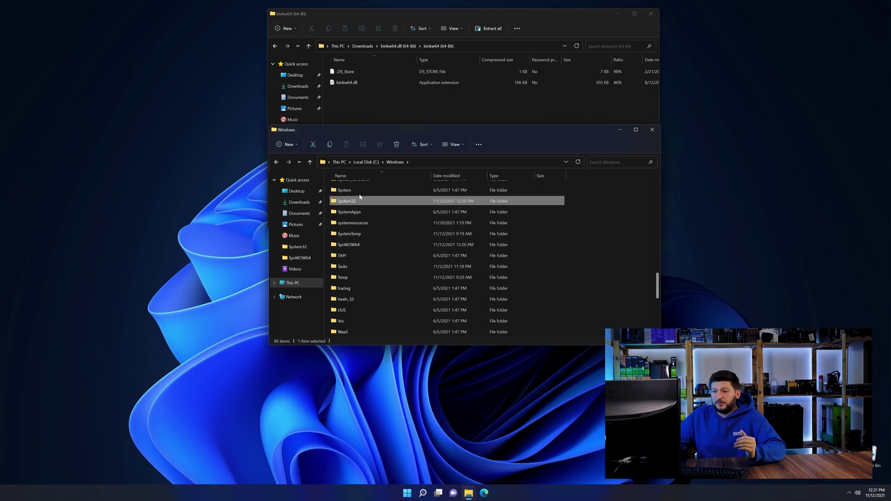
Copy binkw64.dll into System32 and SysWOW64, then close both Explorer windows
{"action": "left_click", "coordinate": [347, 83]}
{"action": "left_click_drag", "start_coordinate": [347, 82], "coordinate": [355, 162]}
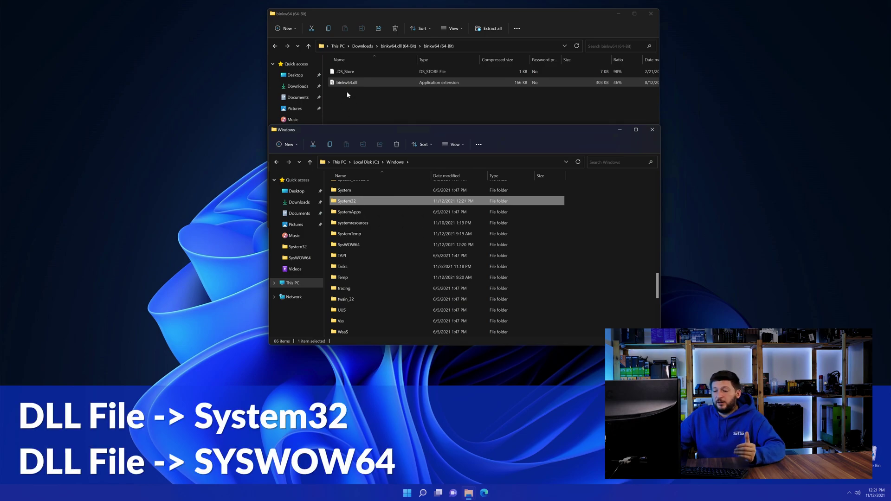
{"action": "left_click_drag", "start_coordinate": [347, 82], "coordinate": [363, 245]}
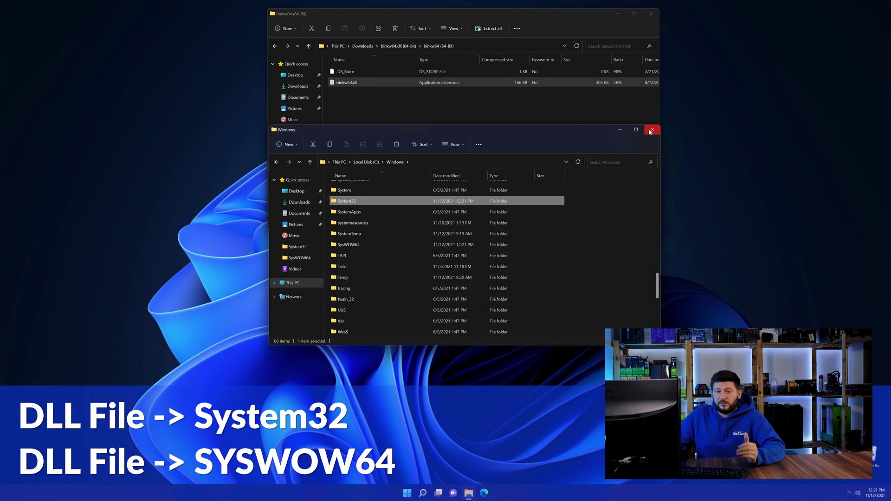
{"action": "left_click", "coordinate": [651, 129]}
{"action": "left_click", "coordinate": [650, 13]}
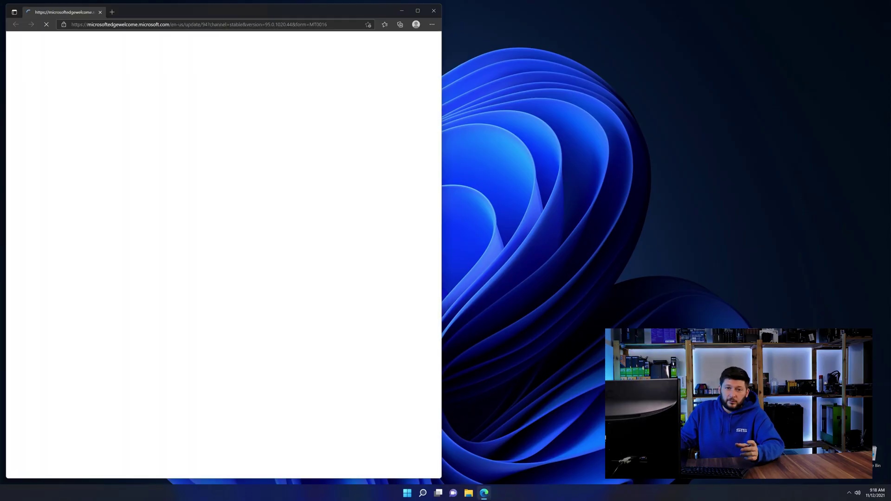
Load the sts-tutorial.com Visual C++ Redistributable 2019 page and scroll to its download buttons
{"action": "left_click", "coordinate": [246, 24]}
{"action": "type", "text": "https://www.sts-tutorial.com/download/credistributable2019"}
{"action": "key", "text": "Return"}
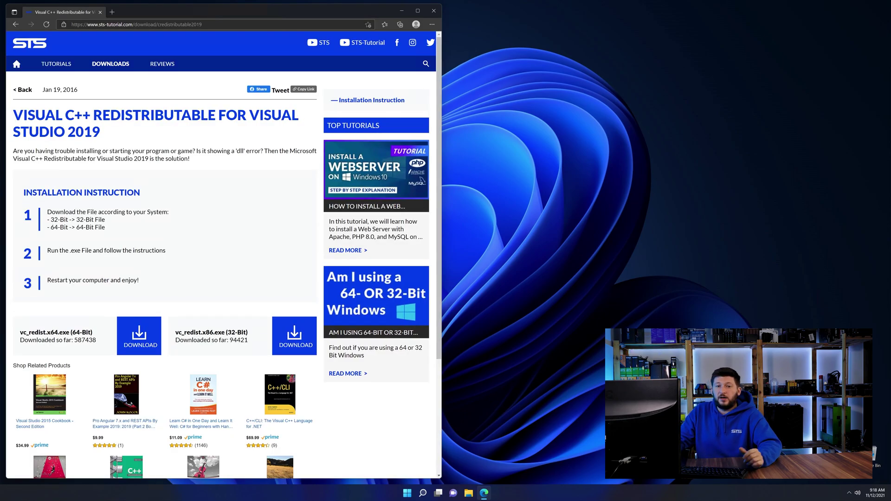
{"action": "scroll", "coordinate": [158, 305], "scroll_direction": "down", "scroll_amount": 3}
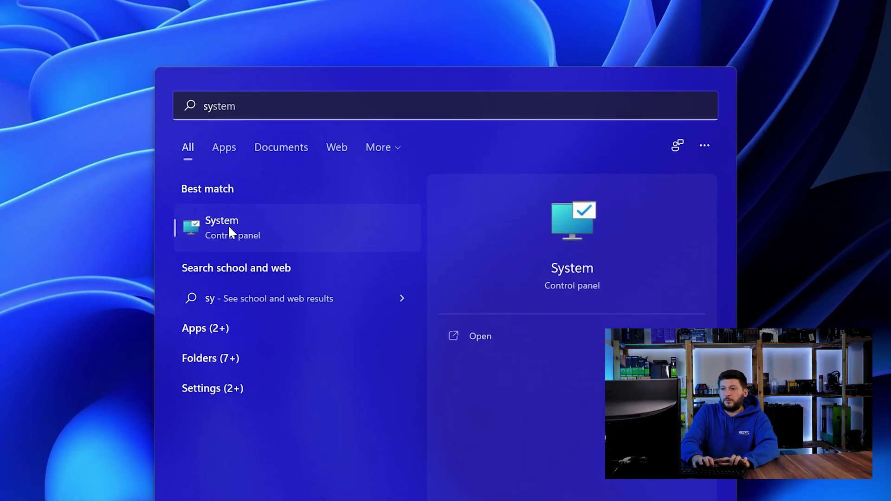
Open the System About page and highlight '64-bit' in the System type row
{"action": "left_click", "coordinate": [258, 234]}
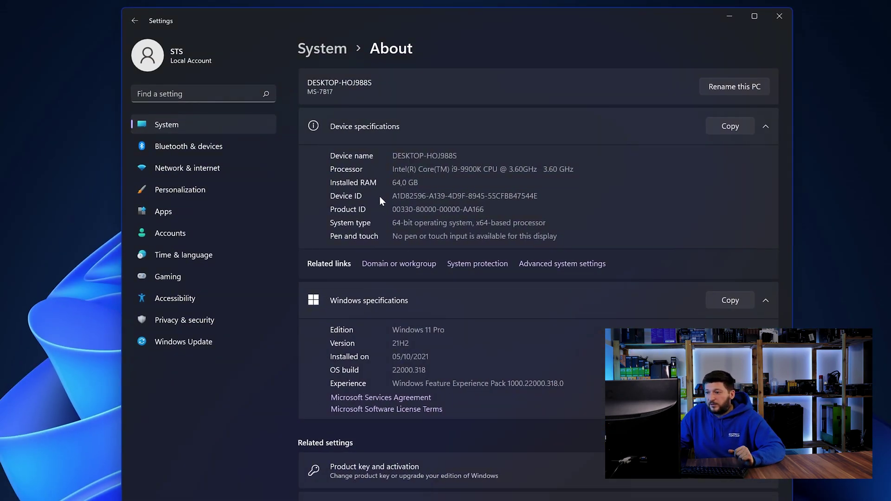
{"action": "left_click_drag", "start_coordinate": [392, 222], "coordinate": [404, 223]}
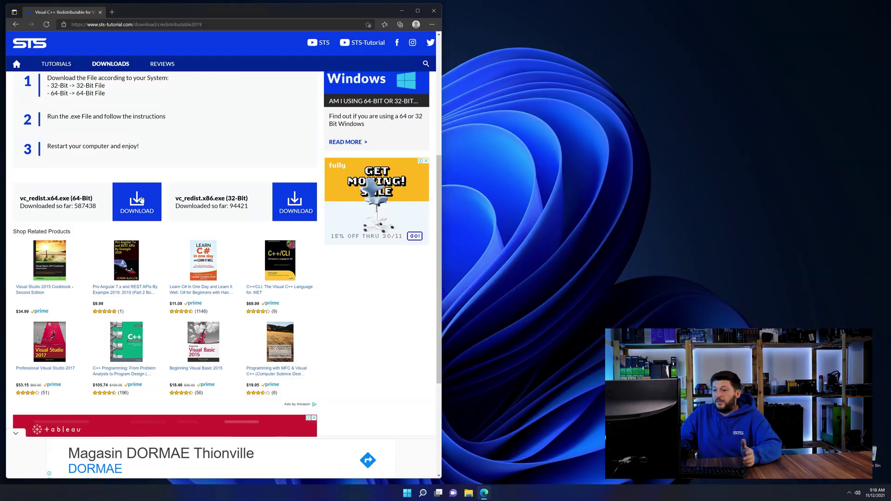
Download vc_redist.x64.exe from the 64-bit button, past the ad, and run it
{"action": "left_click", "coordinate": [140, 199]}
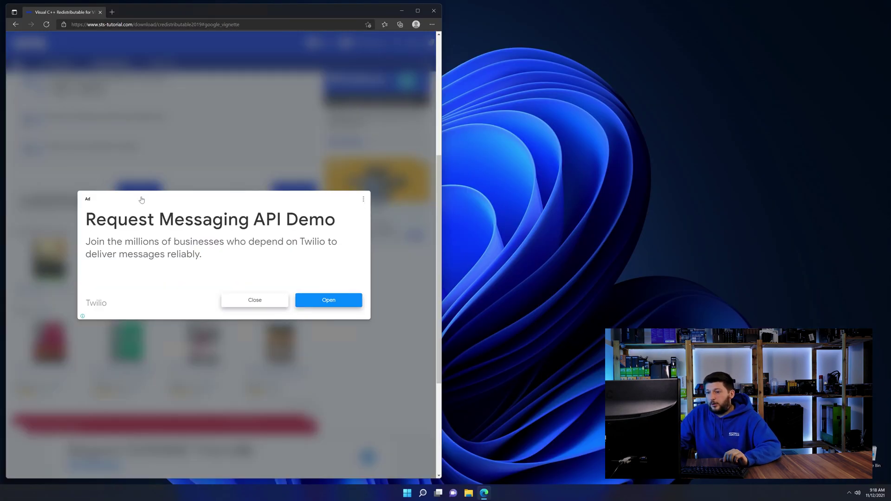
{"action": "left_click", "coordinate": [244, 302]}
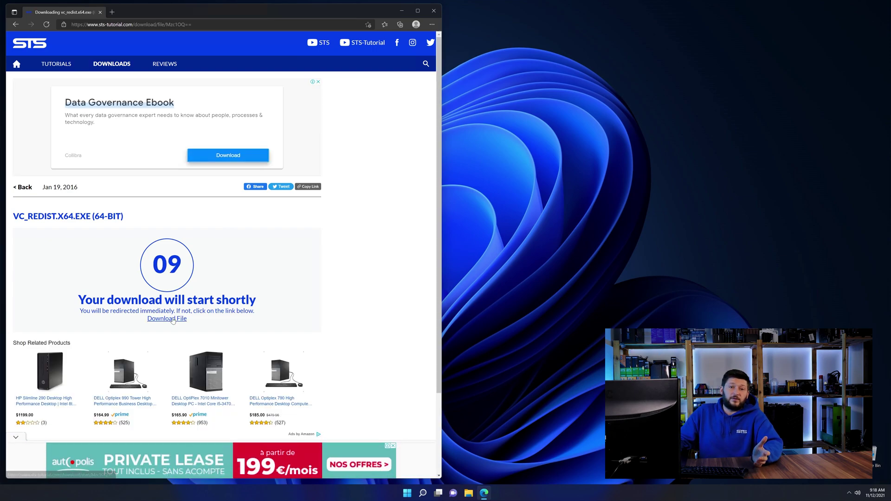
{"action": "left_click", "coordinate": [169, 318]}
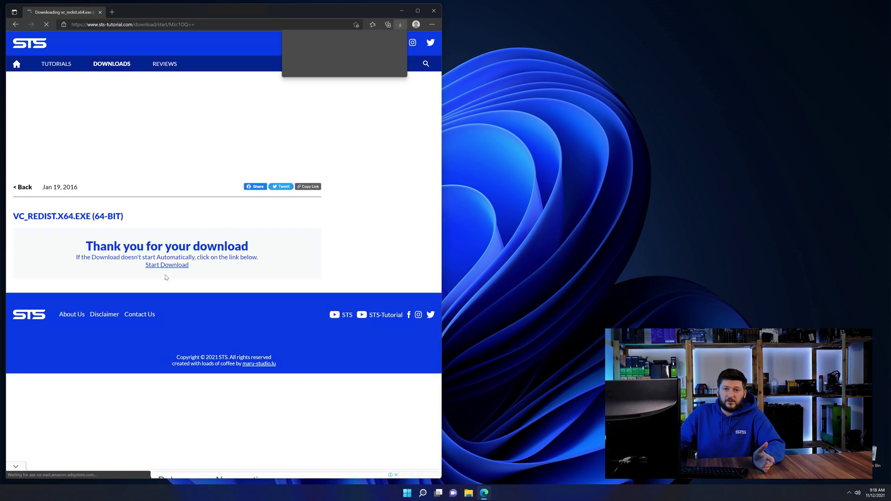
{"action": "left_click", "coordinate": [321, 52]}
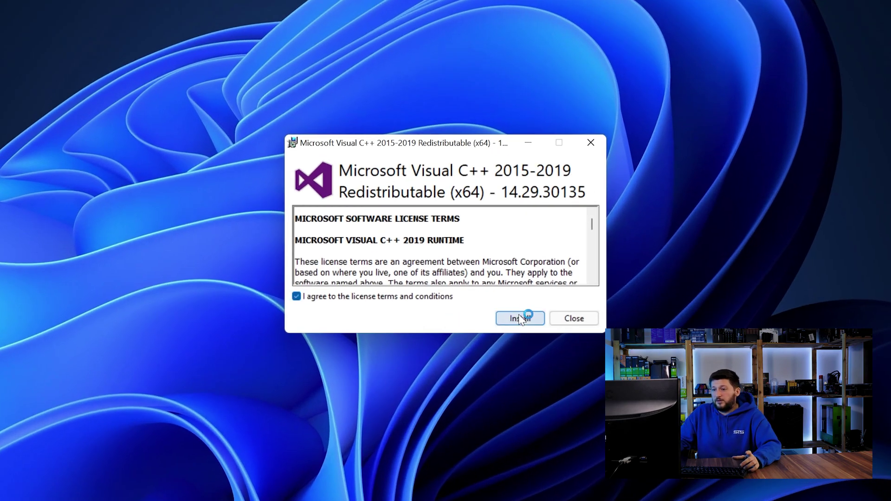
Install the Visual C++ 2015-2019 Redistributable (x64) 14.29.30135
{"action": "left_click", "coordinate": [520, 318]}
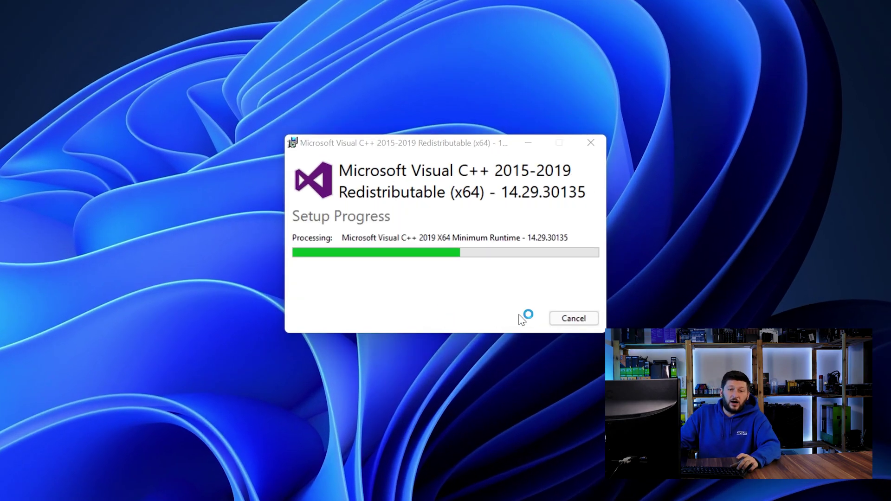